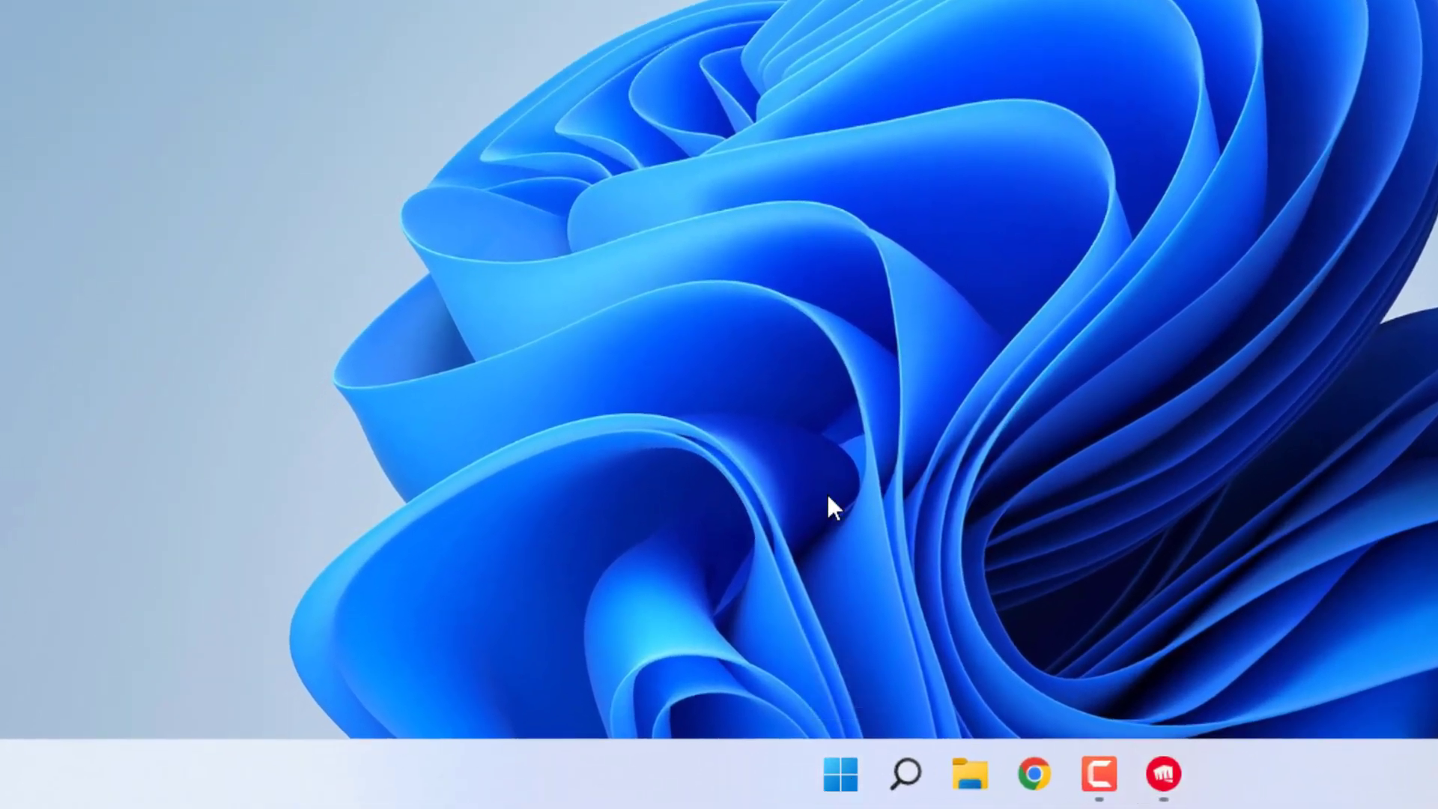
End the Riot Client process in Task Manager and close Task Manager.
key(super+x)
key(Escape)
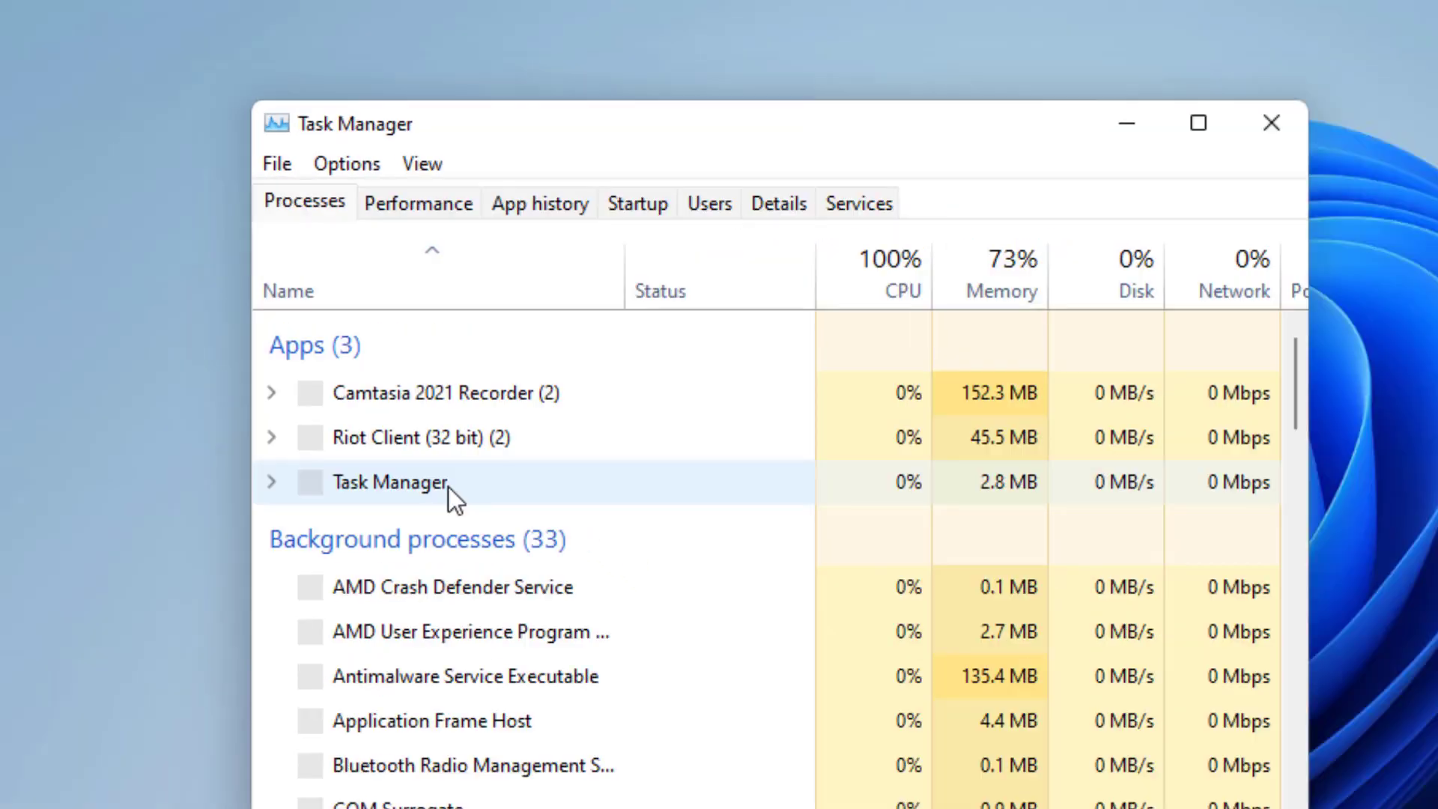
right_click(397, 440)
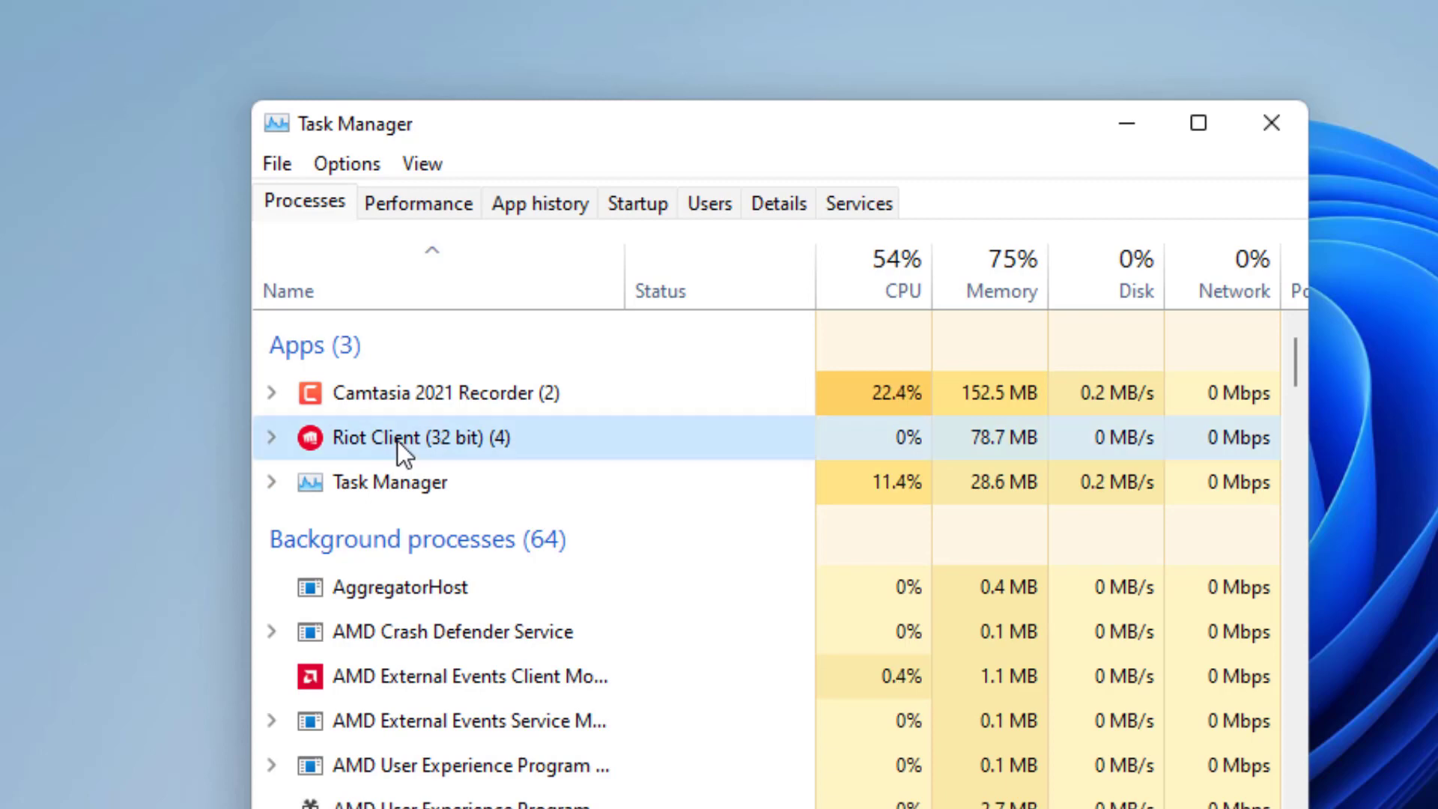
click(532, 531)
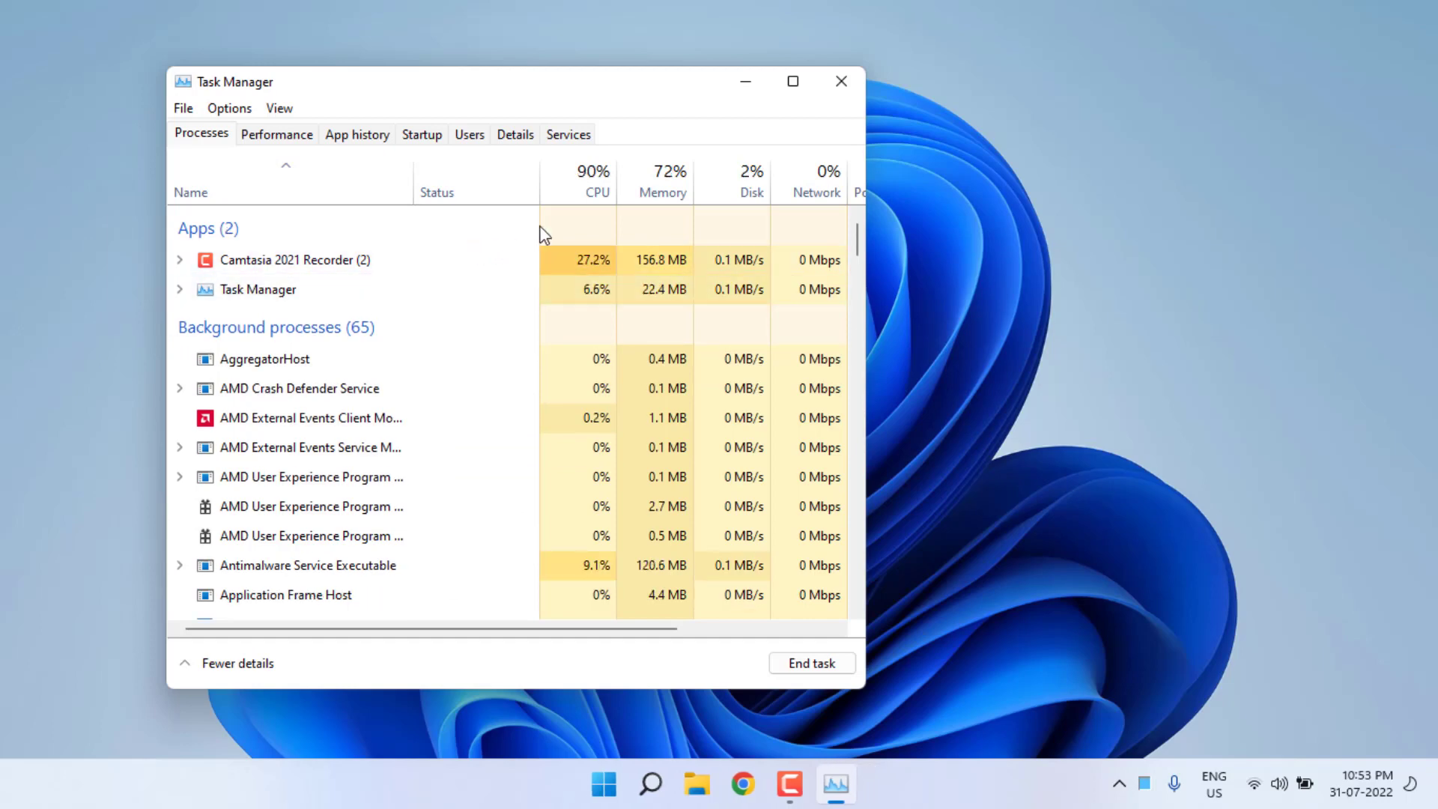
click(841, 81)
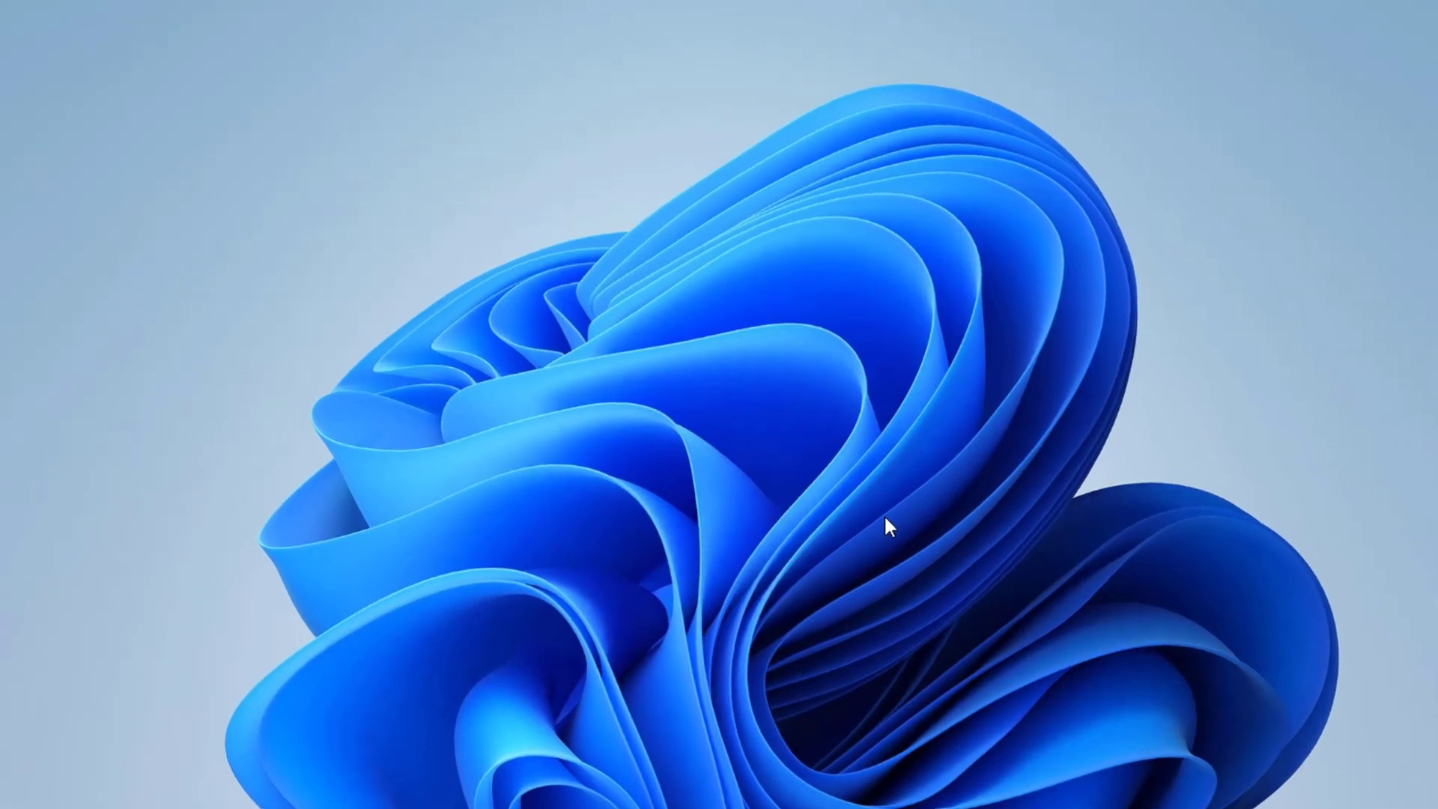
Open Services from Start search and bring up the vgc service's context menu.
key(super)
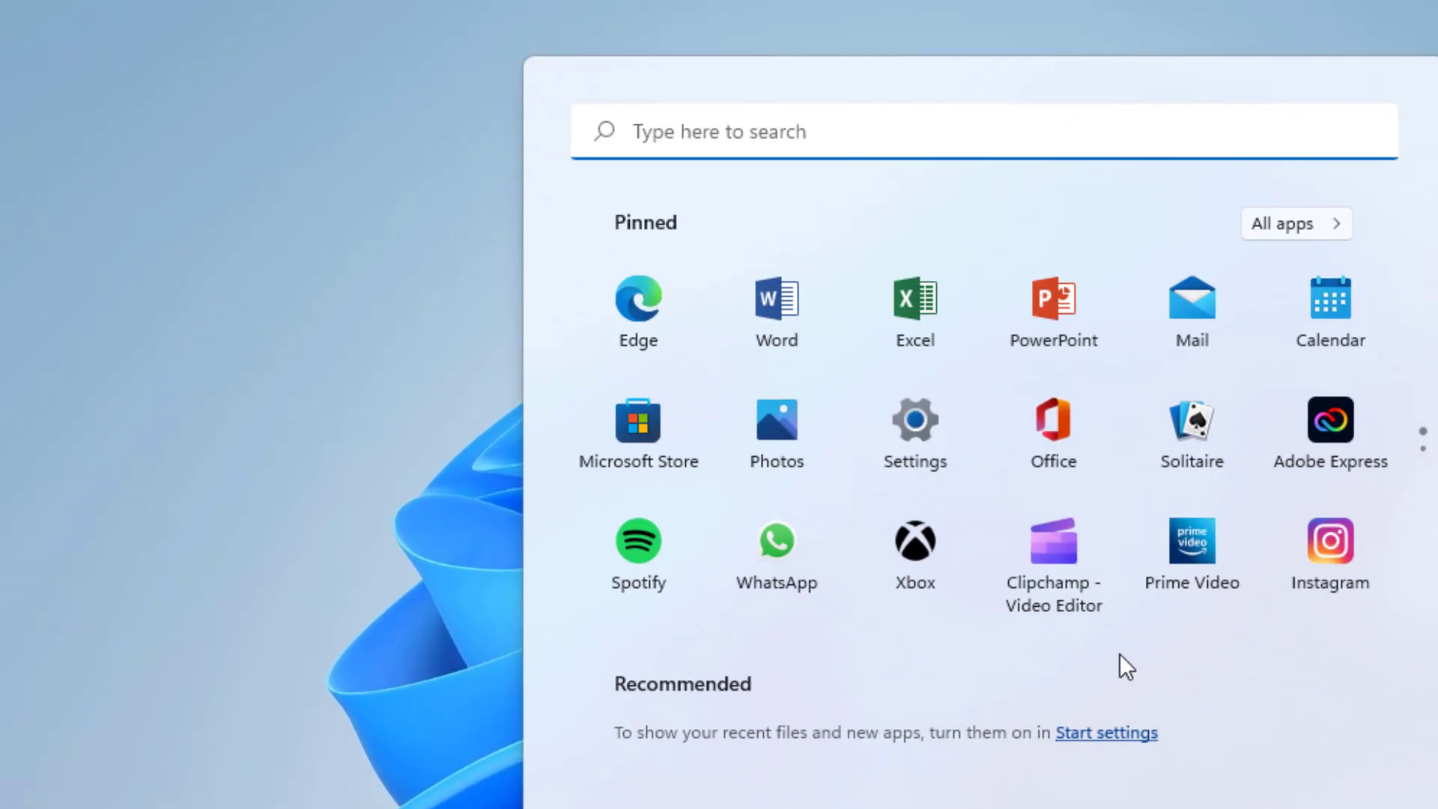
text(servvice)
key(BackSpace)
key(BackSpace)
key(BackSpace)
text(ices)
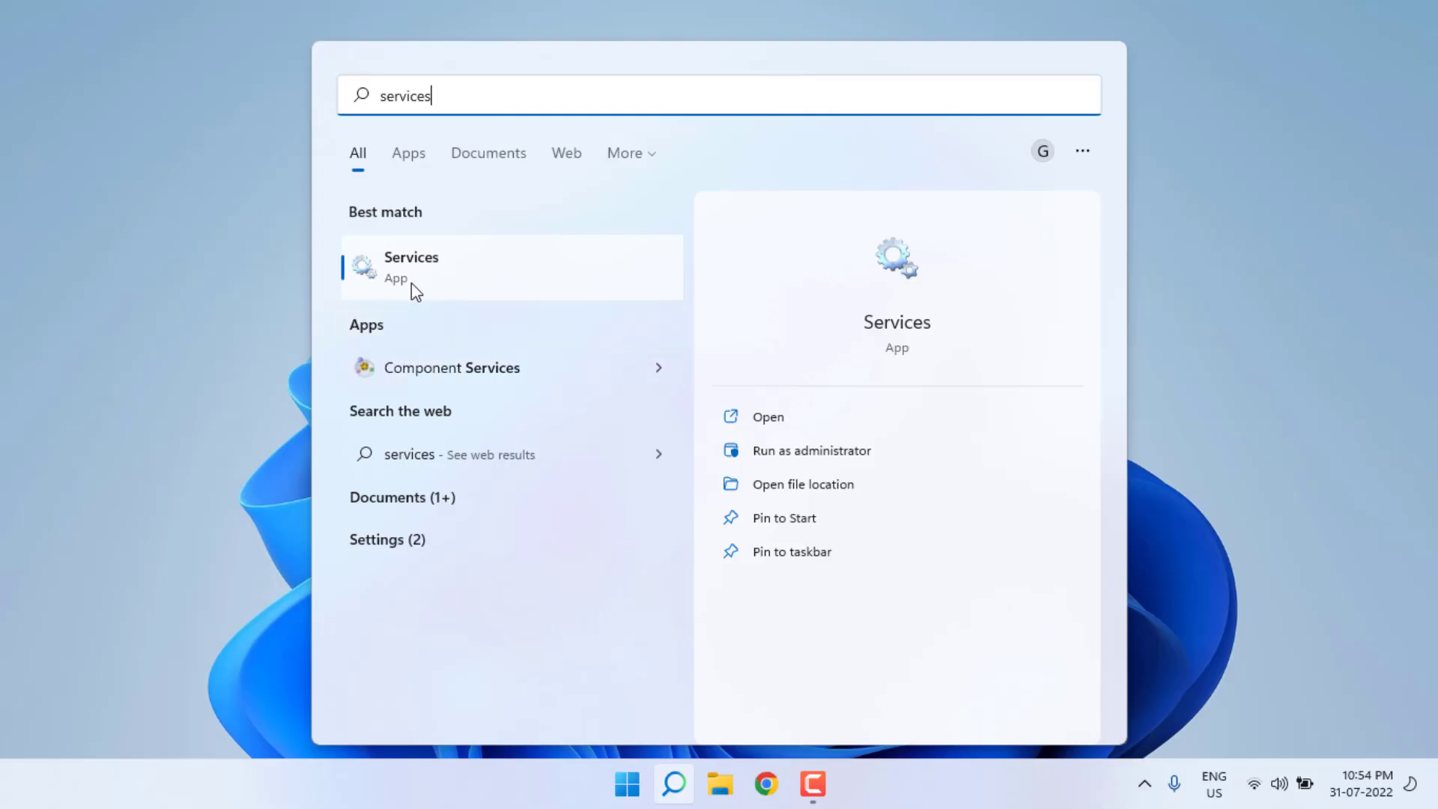
click(411, 260)
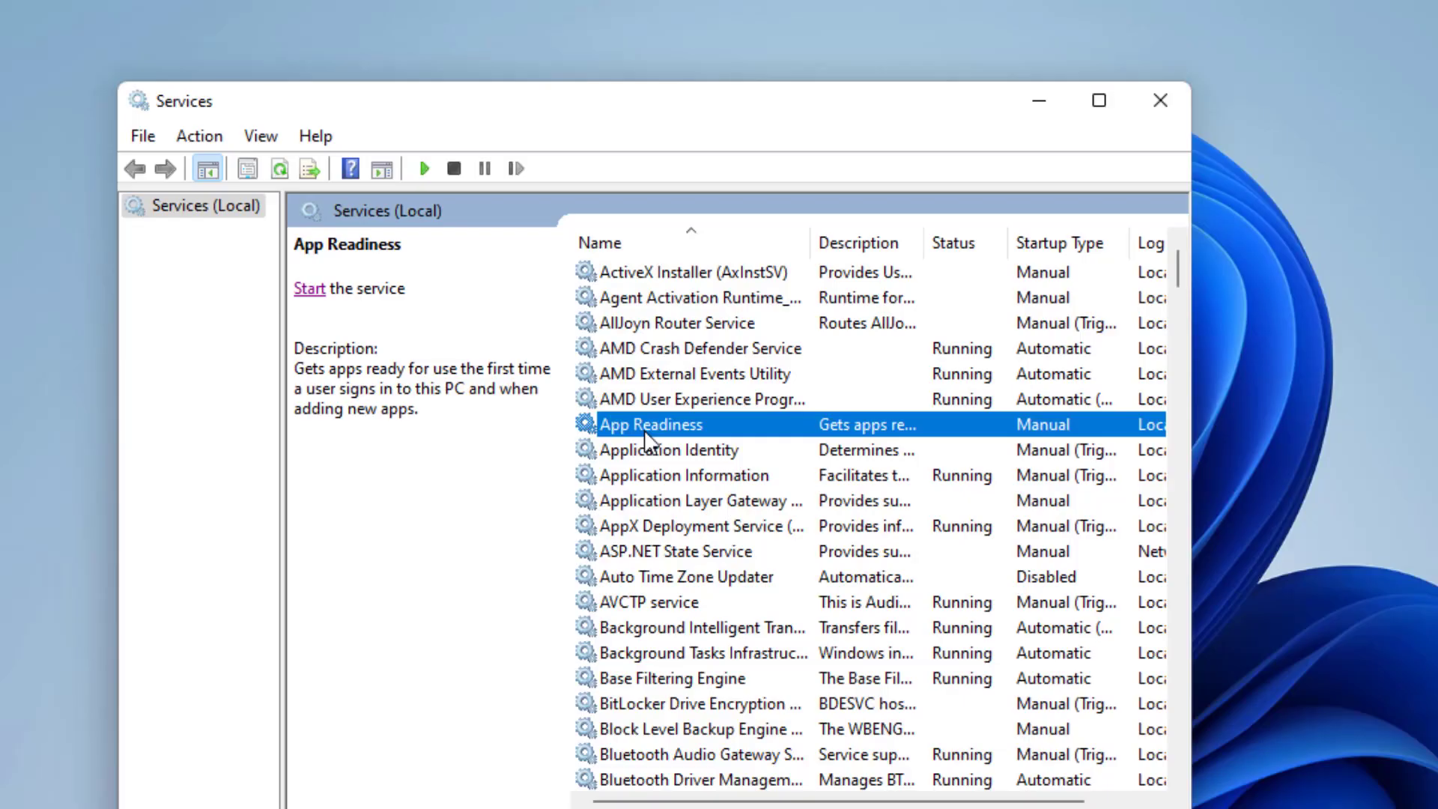
key(v)
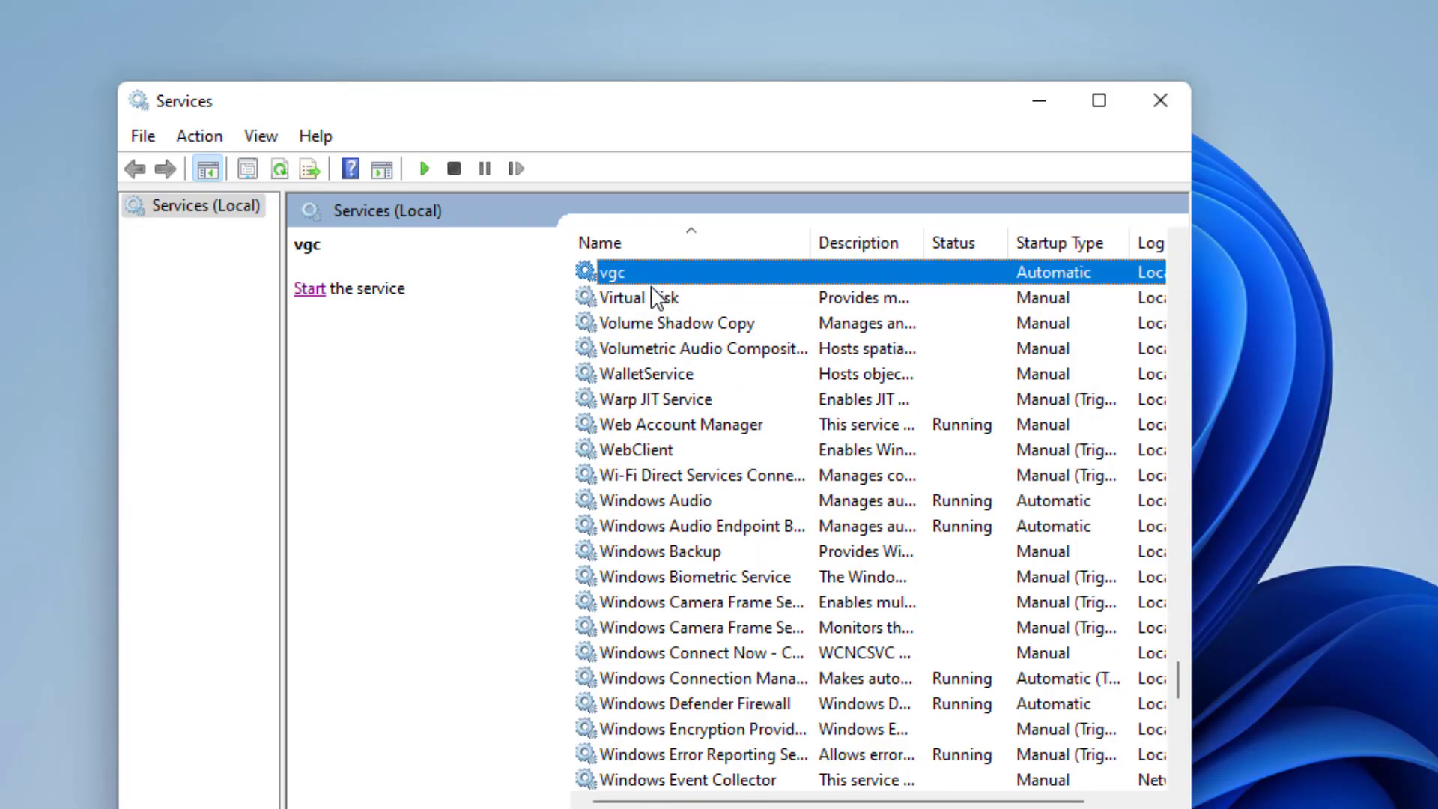
scroll(651, 337, up, 1)
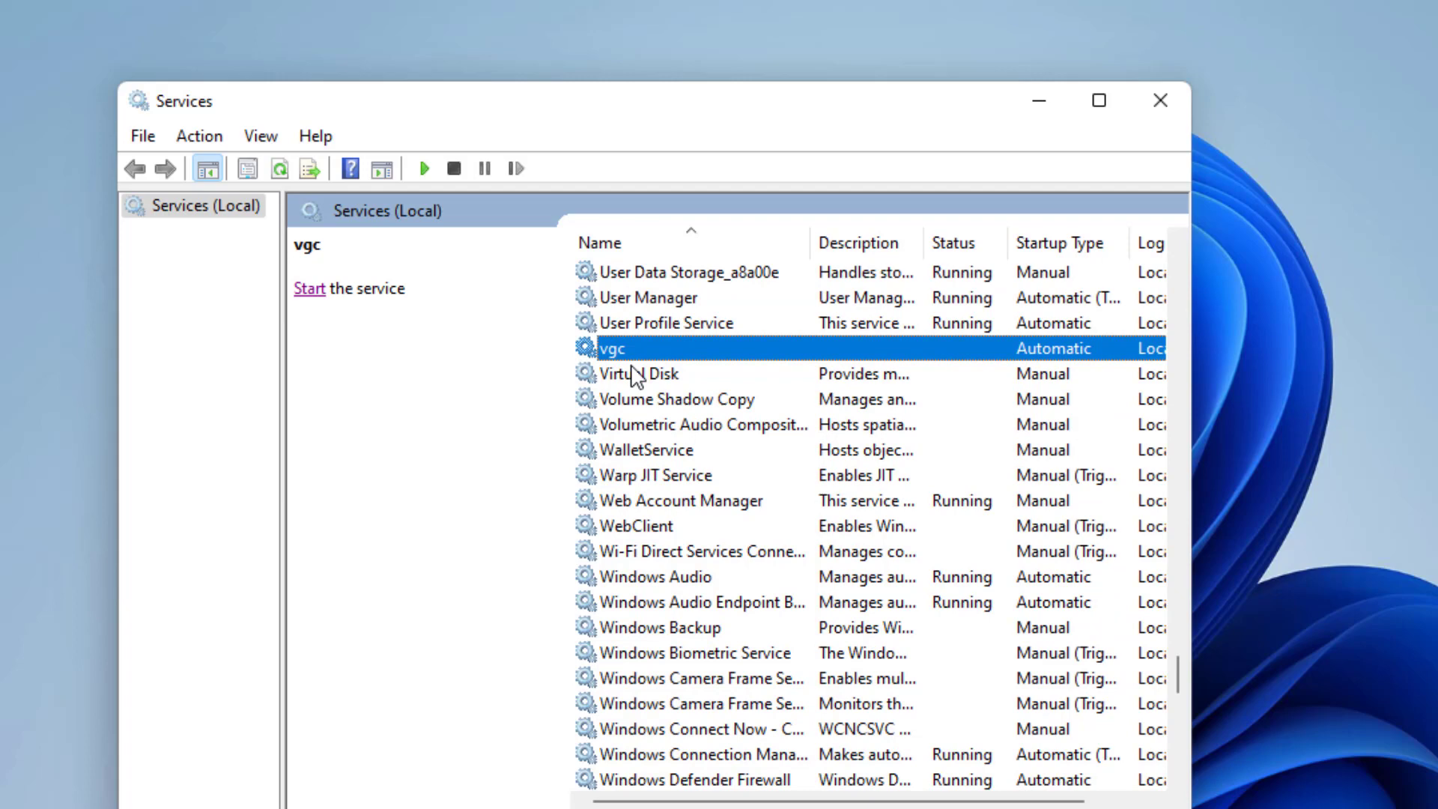
right_click(625, 356)
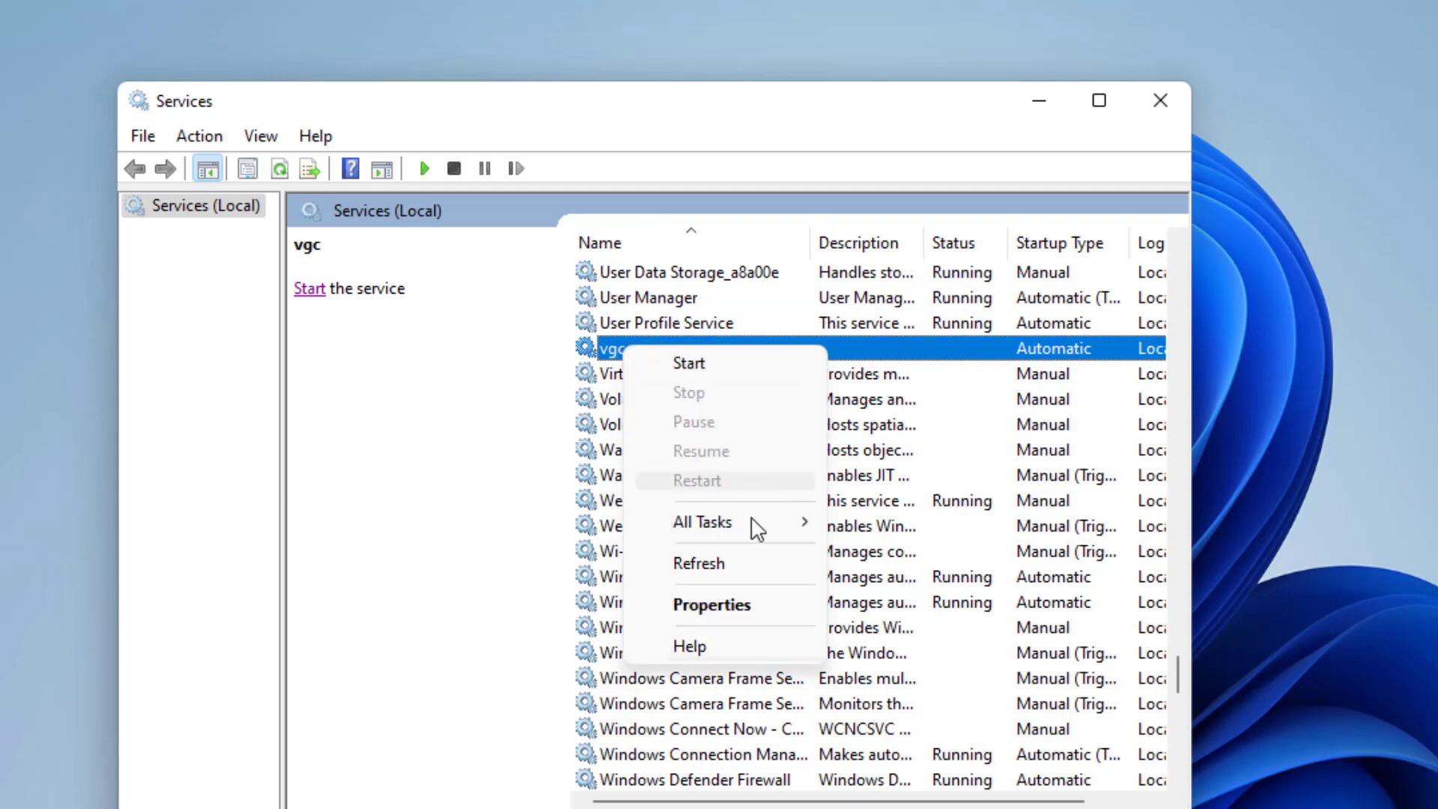
Set the vgc service's startup type to Automatic and apply it in its properties.
click(725, 607)
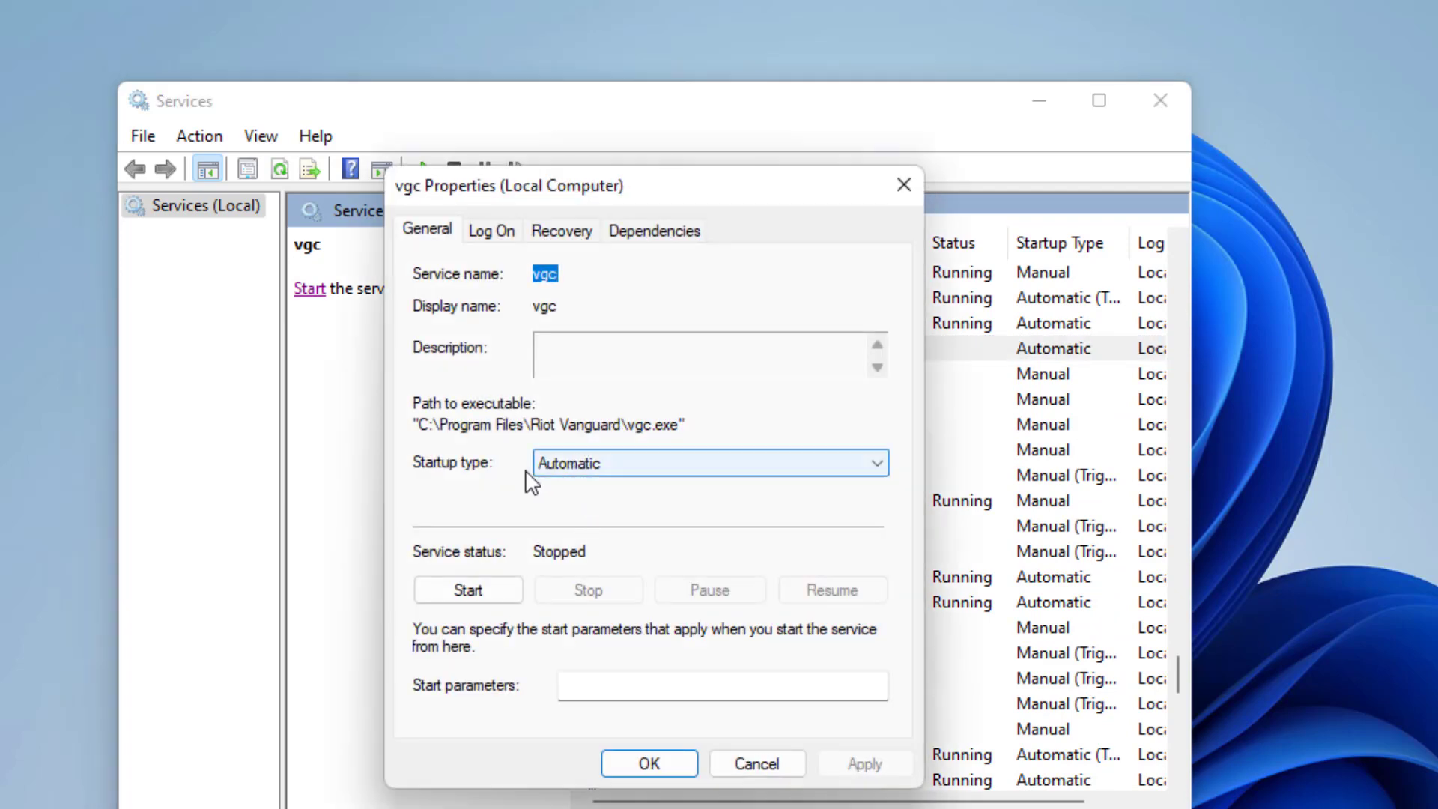
click(590, 469)
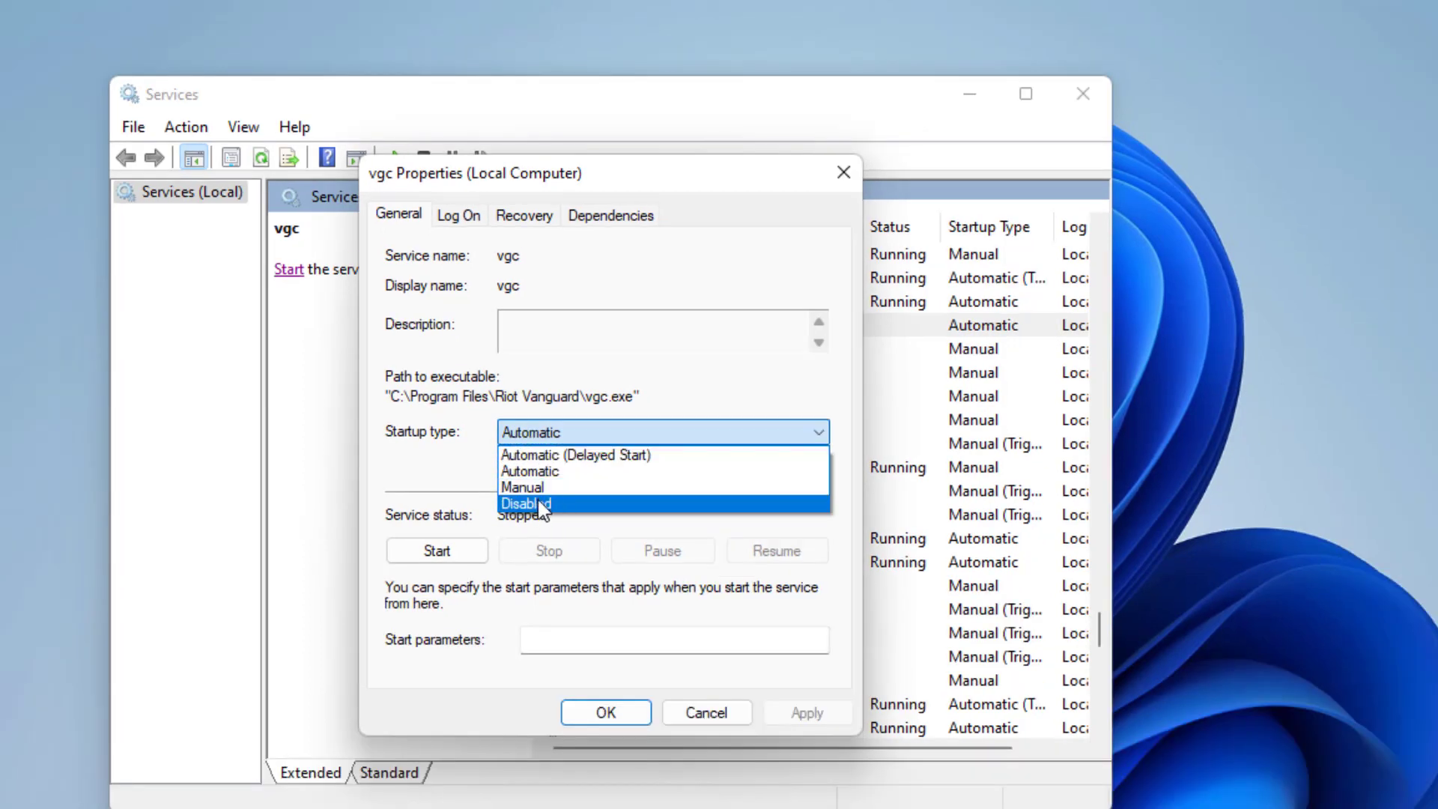
click(548, 473)
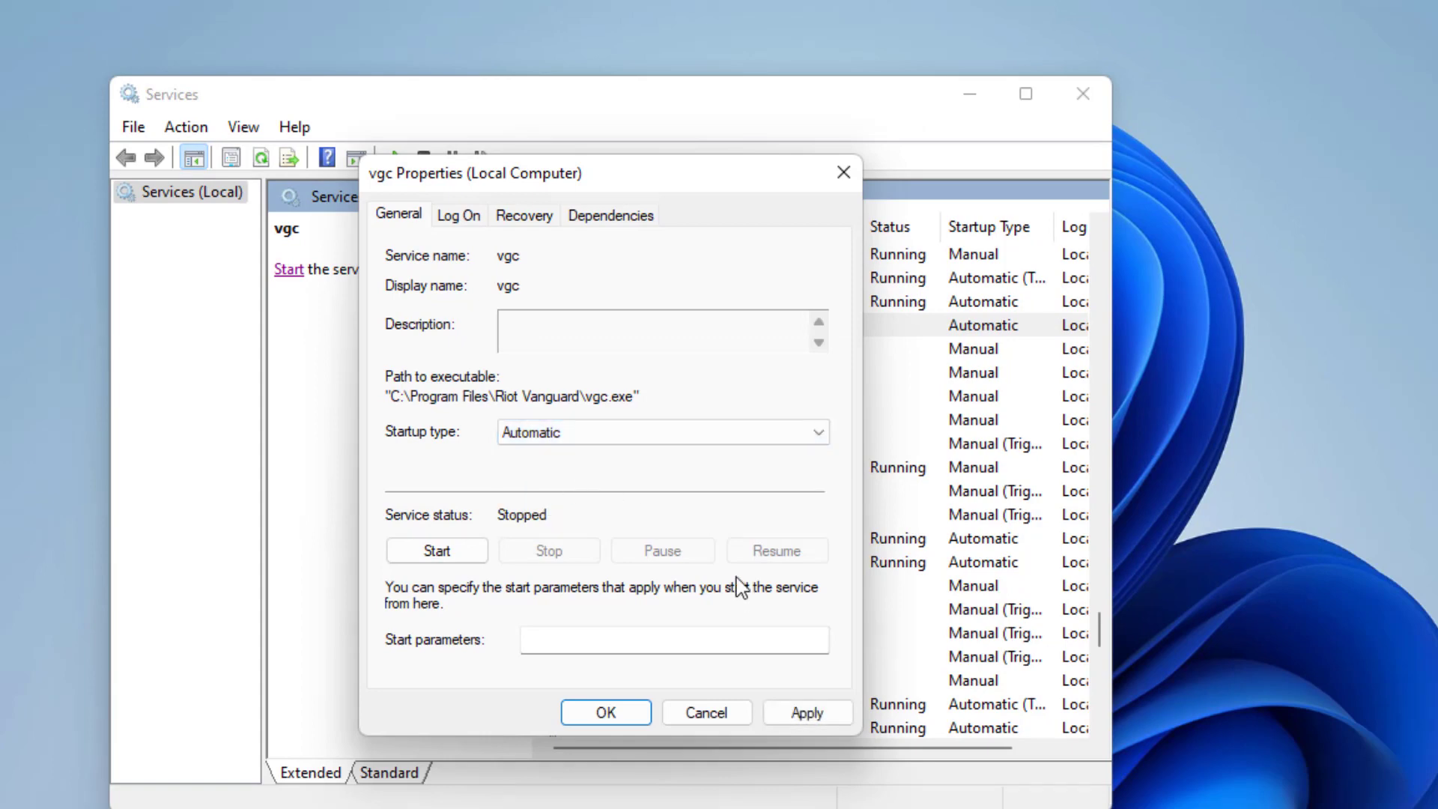
click(807, 715)
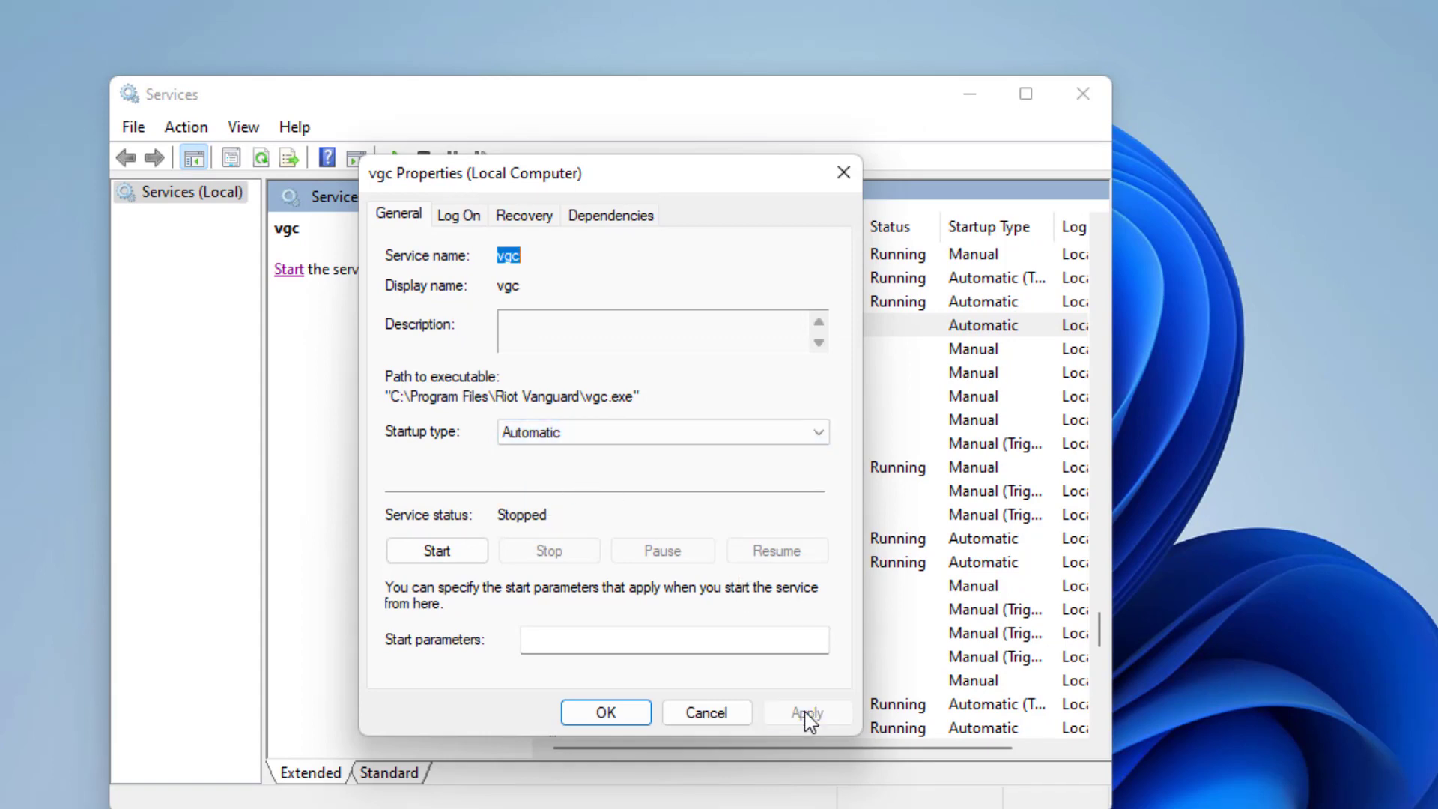
click(607, 712)
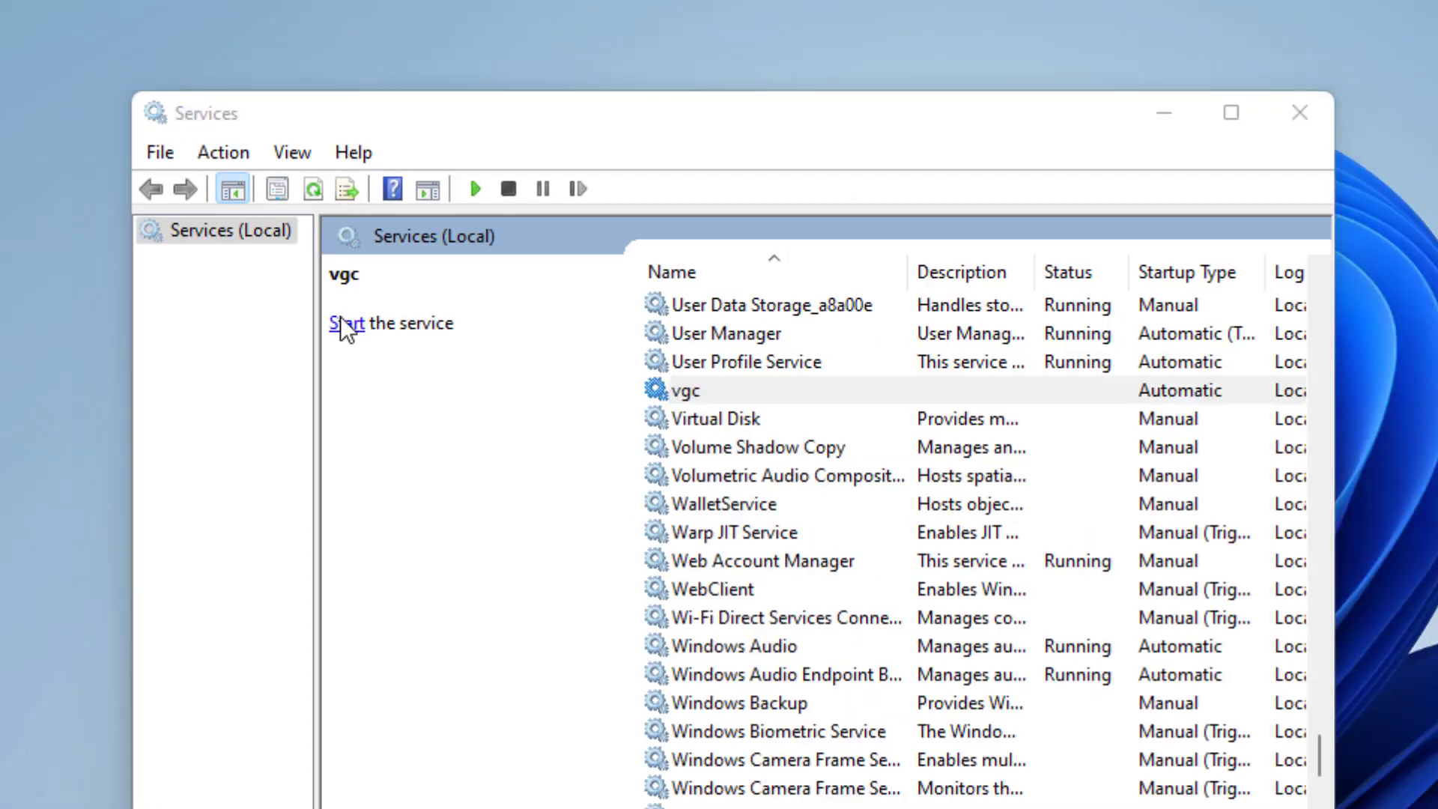
Start the vgc service and close the Services window.
click(409, 372)
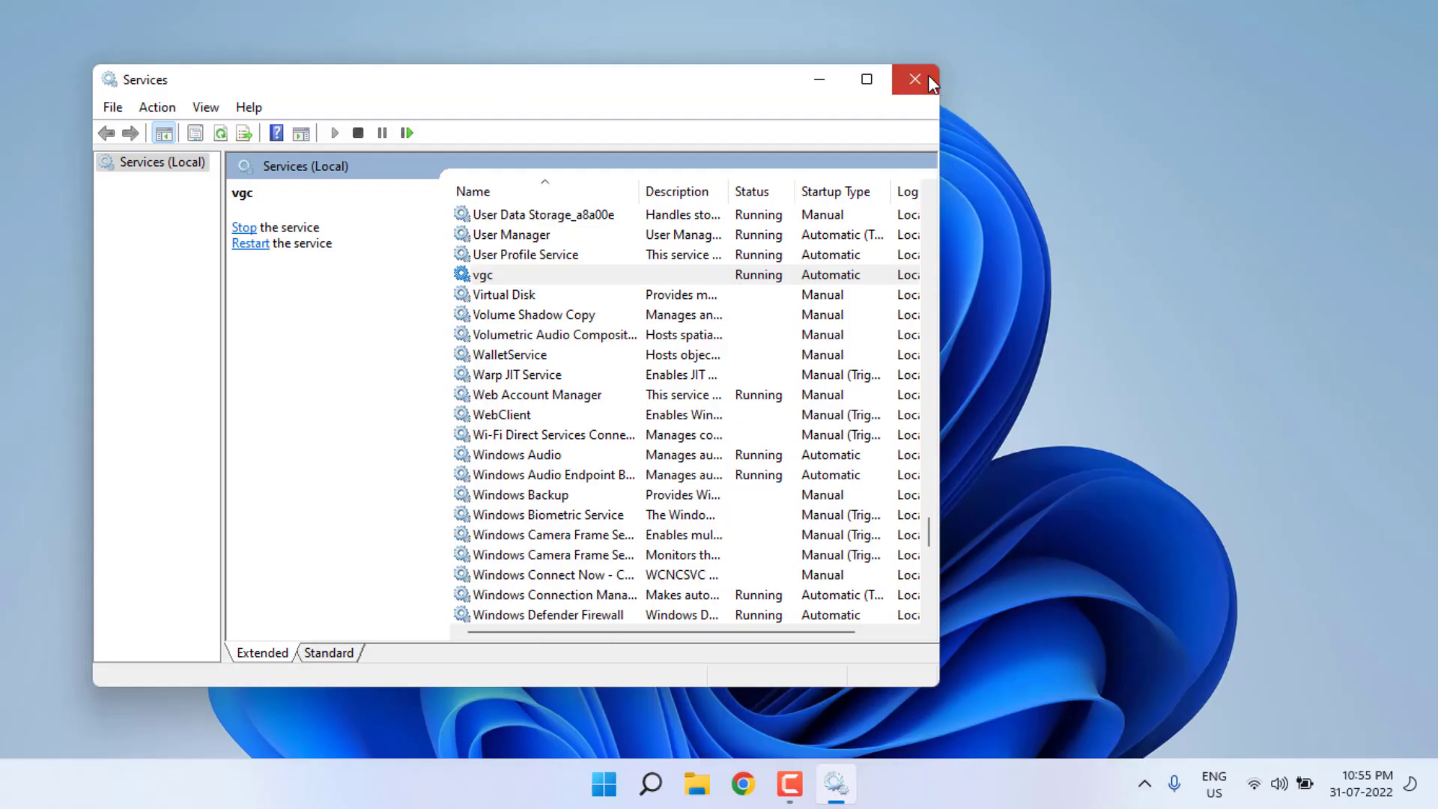
click(929, 76)
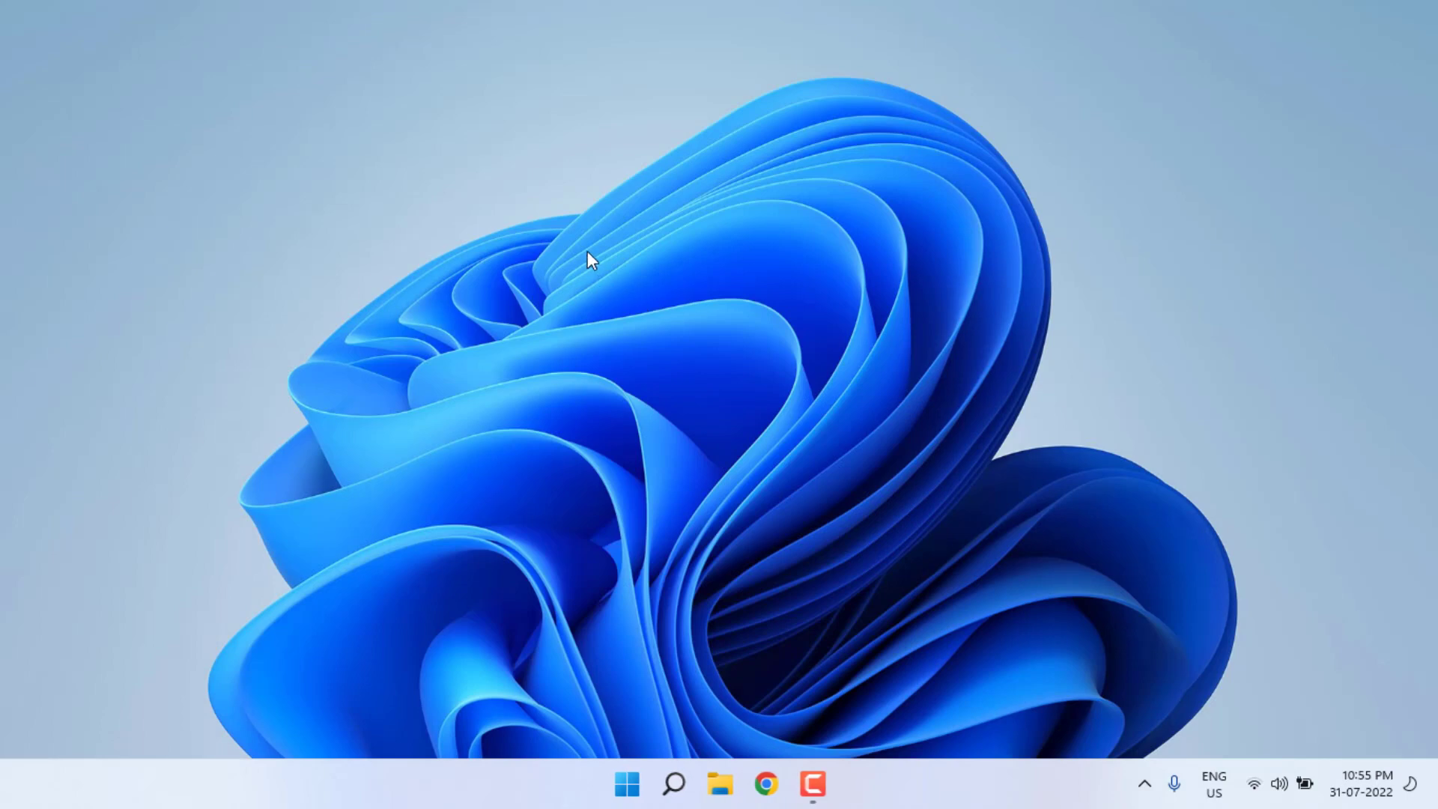
Run VALORANT as administrator from Start search.
key(super)
text(va)
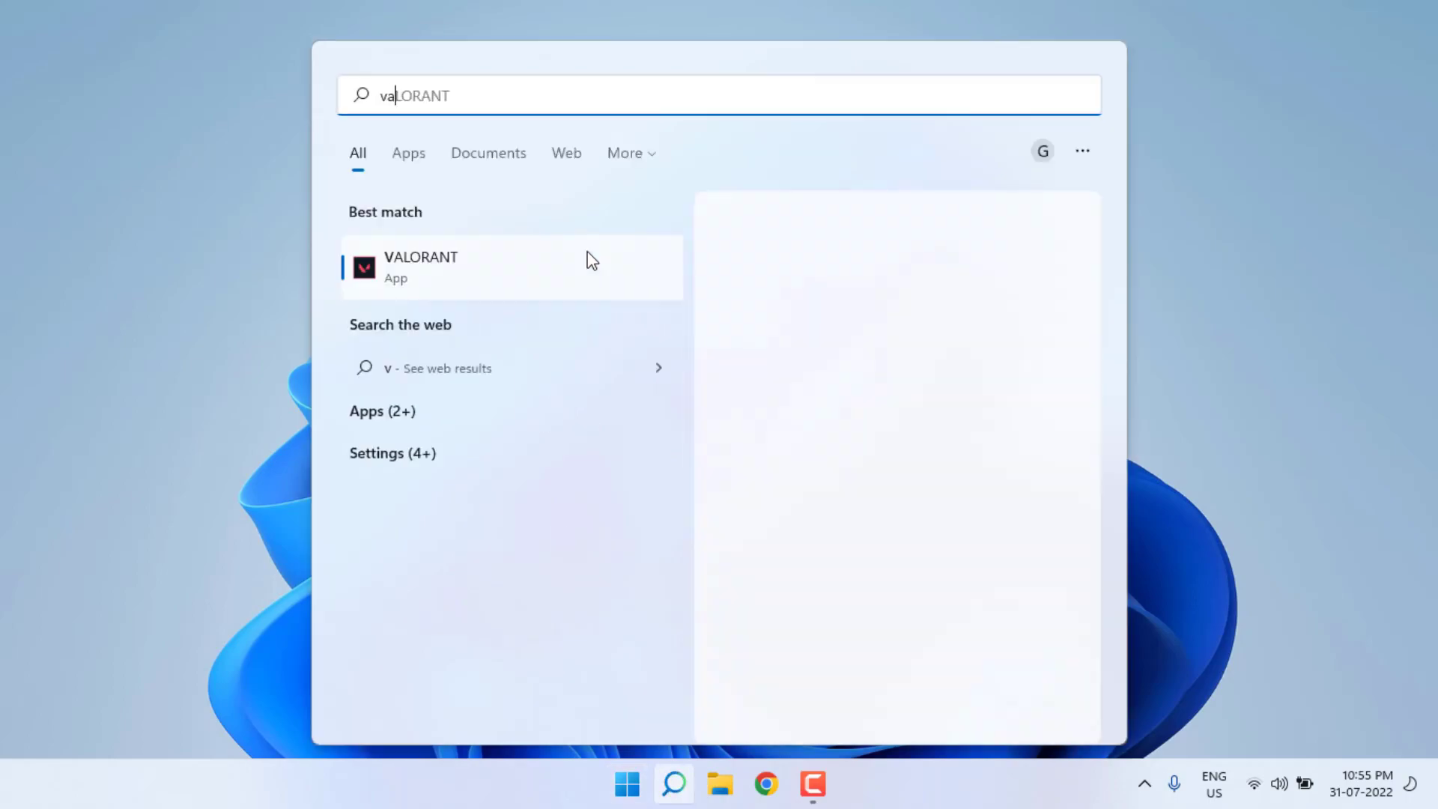
text(lorant)
right_click(586, 260)
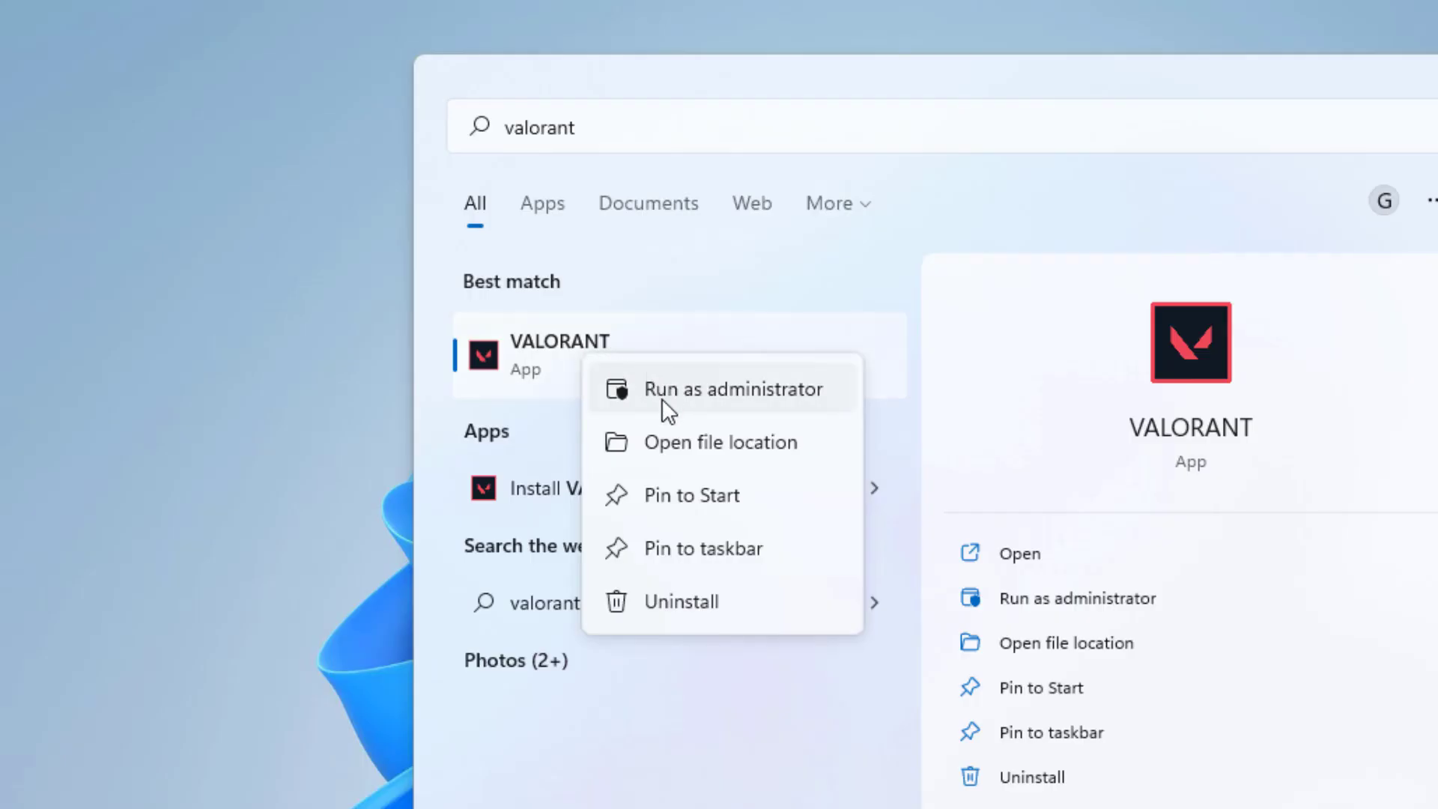
click(711, 391)
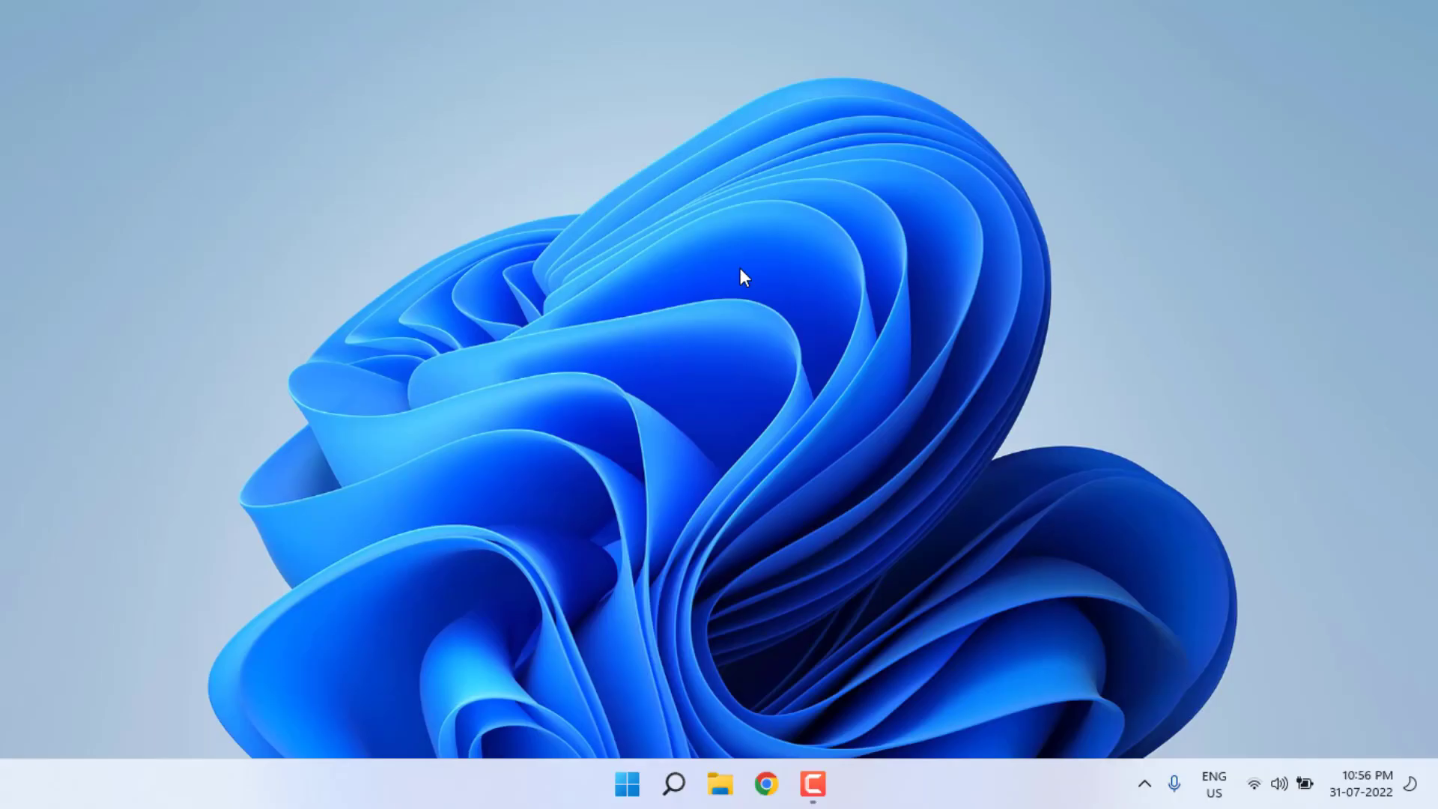